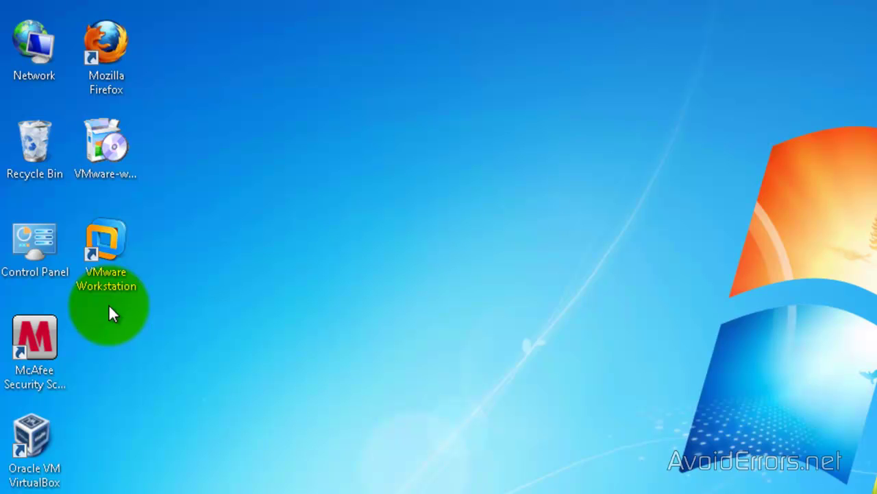
# Launch VMware Workstation and open its File menu
pyautogui.doubleClick(109, 244)
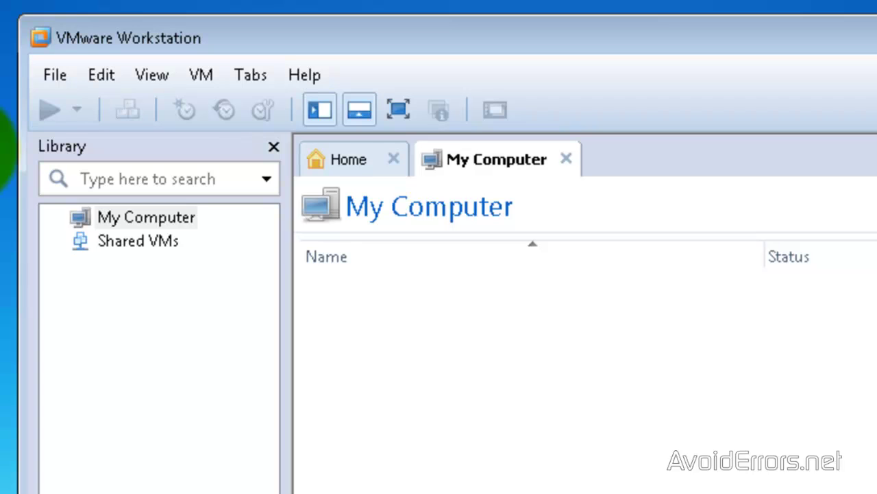
pyautogui.click(55, 74)
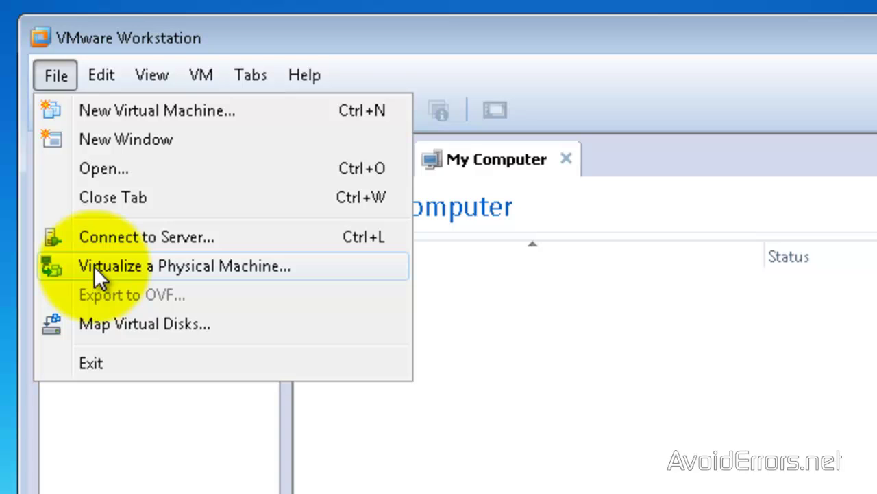
# Start Virtualize a Physical Machine and get past the wizard's welcome page
pyautogui.click(94, 266)
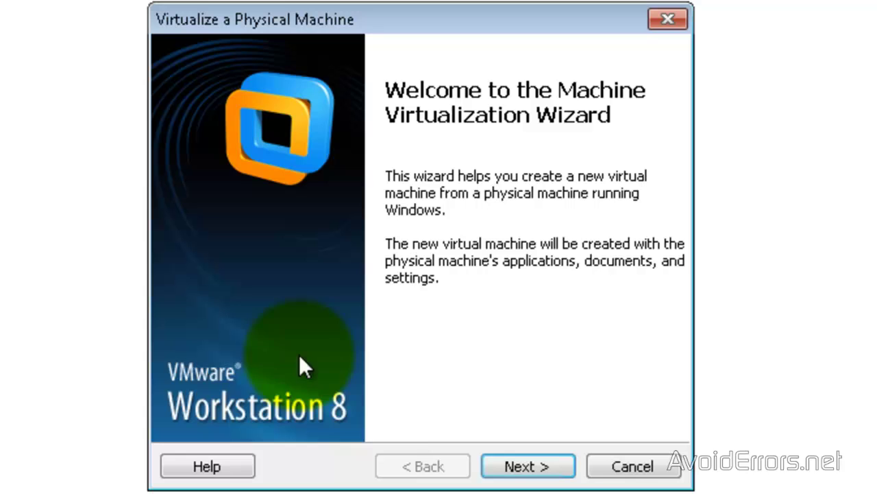
pyautogui.click(551, 464)
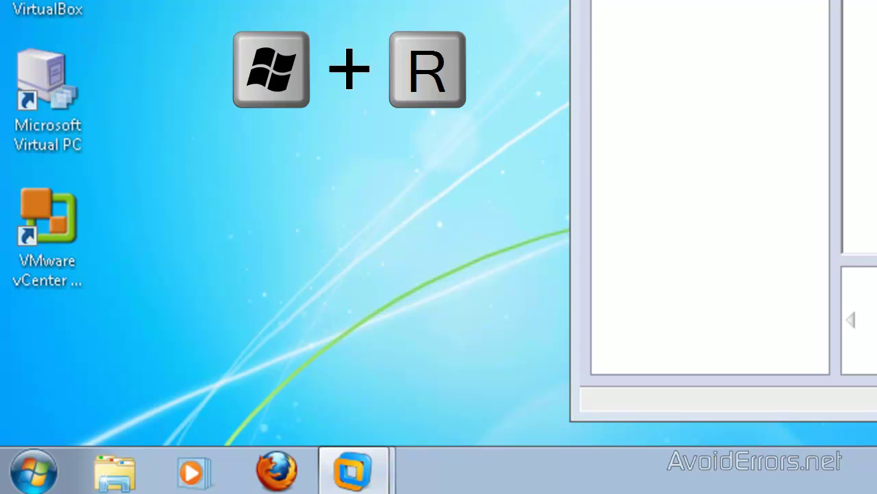
# Run ipconfig in an administrator command prompt to reveal the IPv4 address 192.168.1.112
pyautogui.press('super+r')
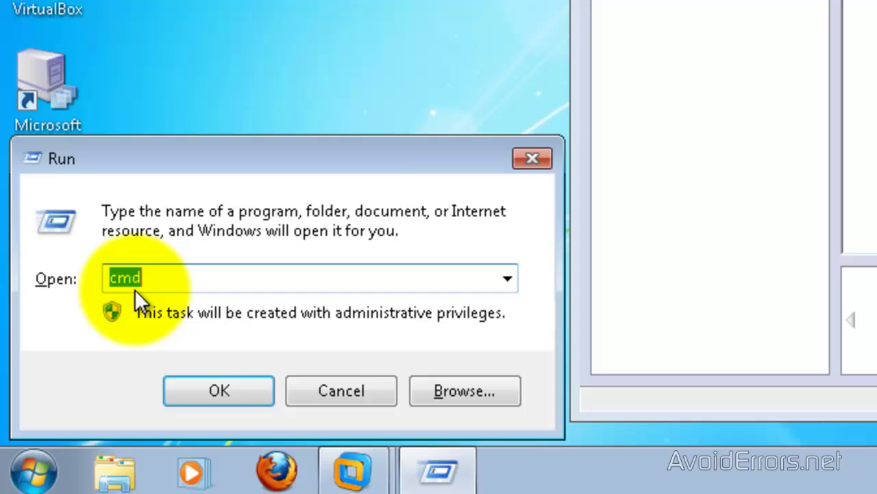
pyautogui.click(192, 394)
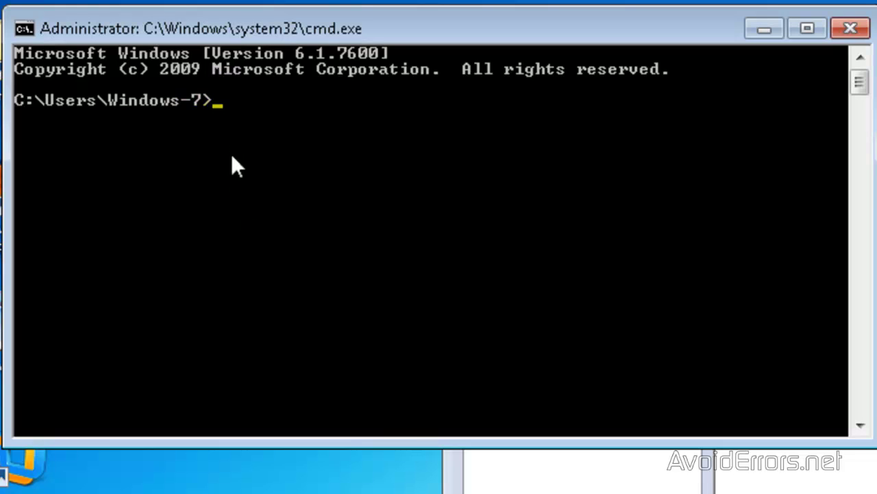
pyautogui.write('ipconfig')
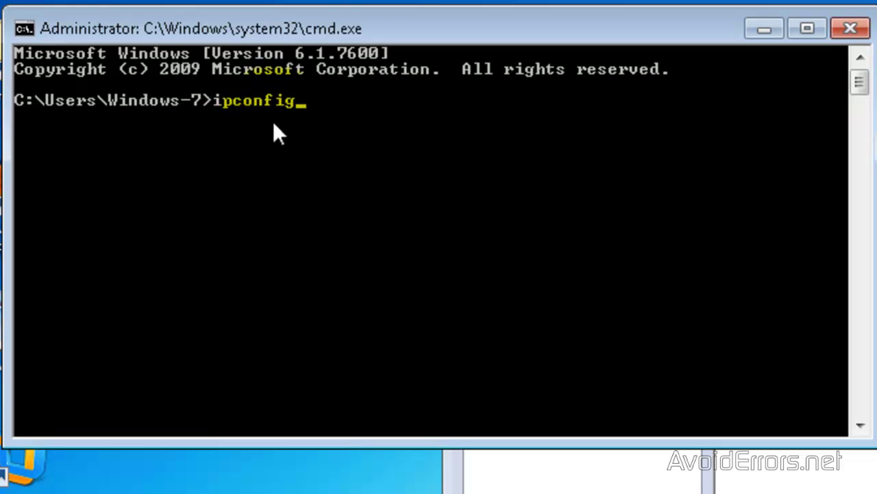
pyautogui.press('Return')
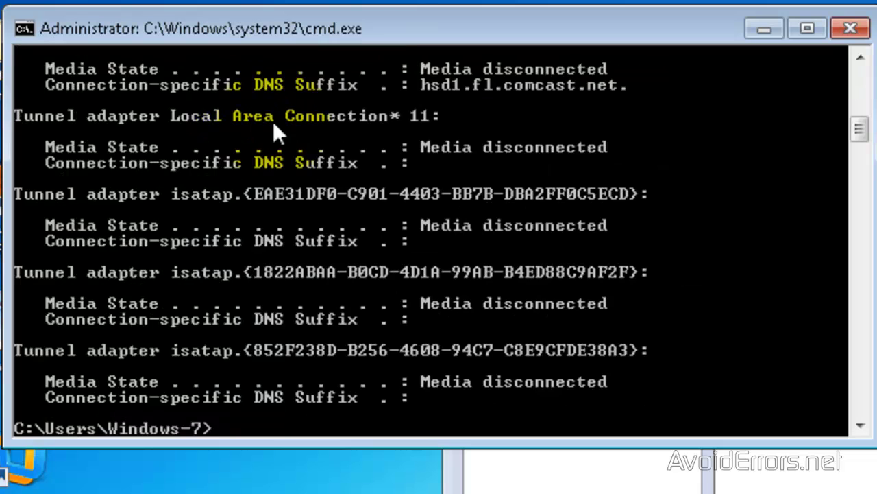
pyautogui.moveTo(859, 141); pyautogui.dragTo(861, 77)
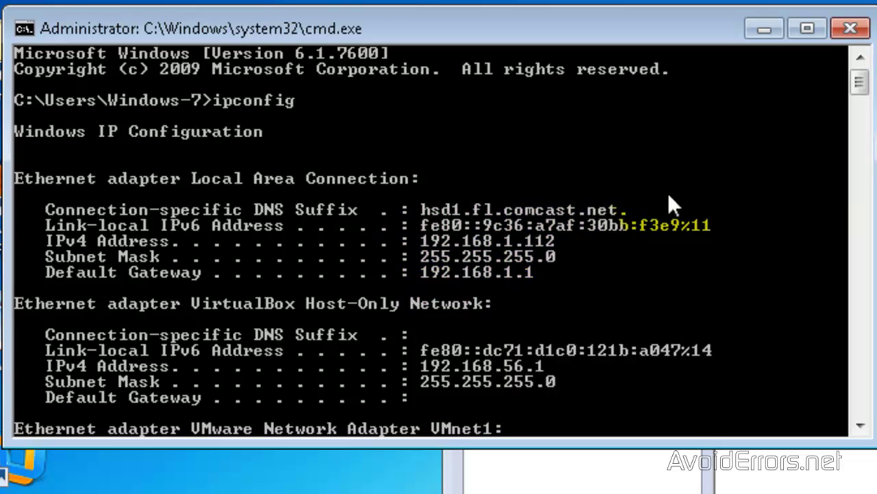
# Close the command prompt and enter 192.168.1.112 as the physical machine's hostname
pyautogui.click(853, 27)
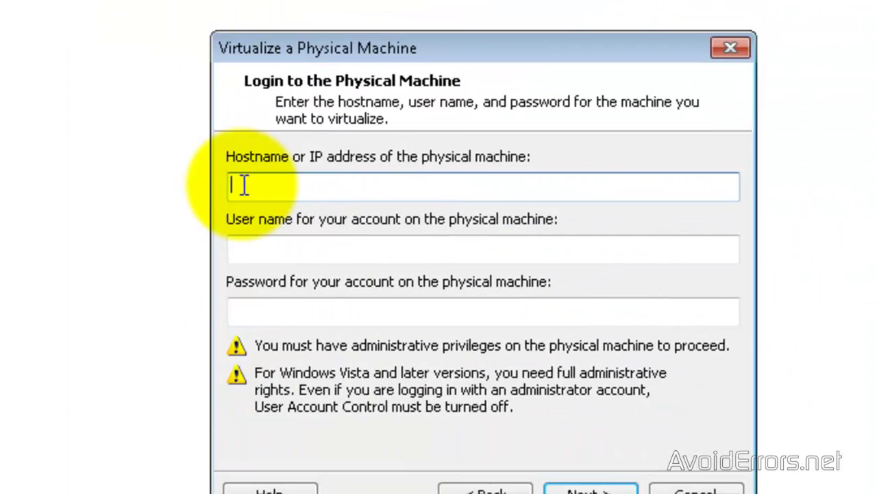
pyautogui.click(787, 434)
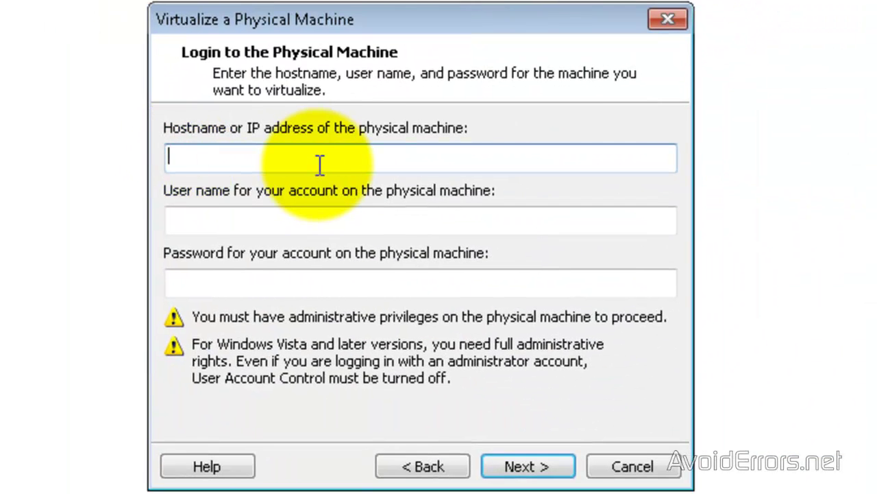
pyautogui.write('192.16')
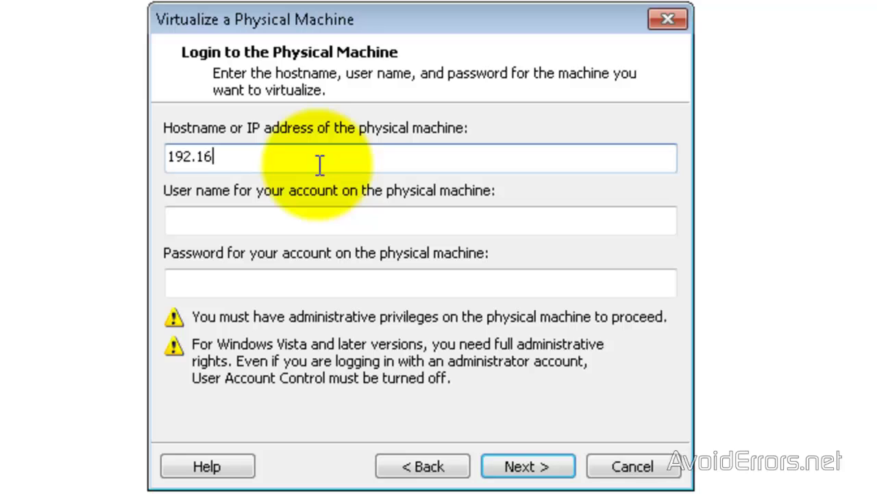
pyautogui.write('8.1.112')
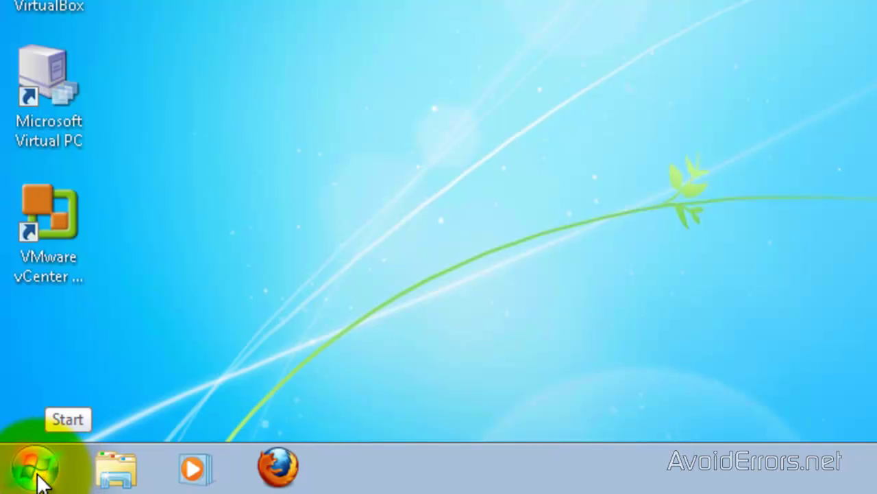
# Go to Control Panel > User Accounts > Manage another account
pyautogui.click(38, 478)
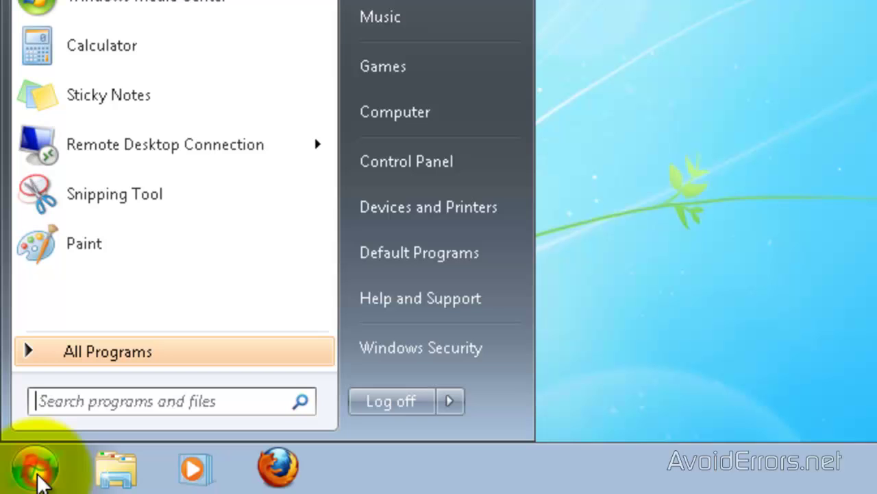
pyautogui.click(403, 168)
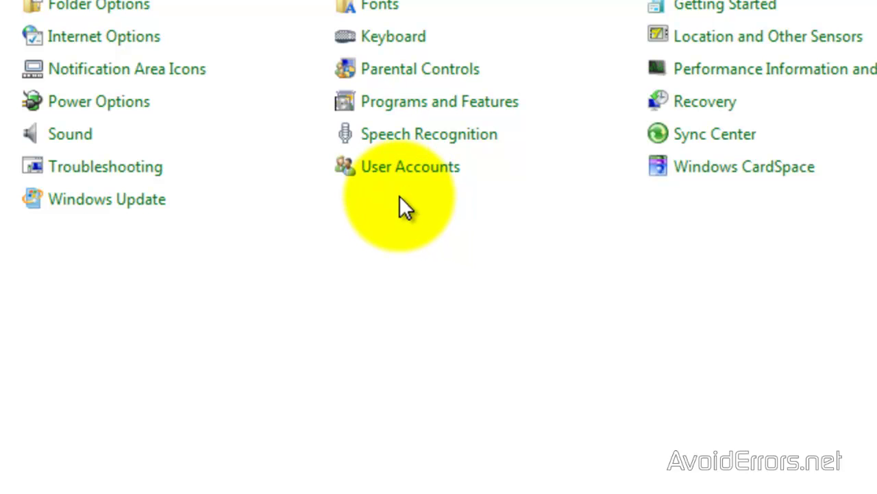
pyautogui.click(401, 169)
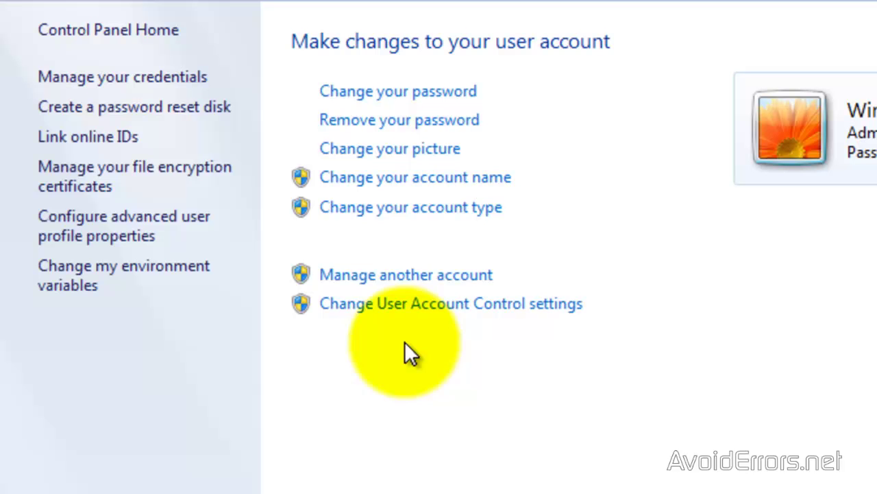
pyautogui.click(398, 275)
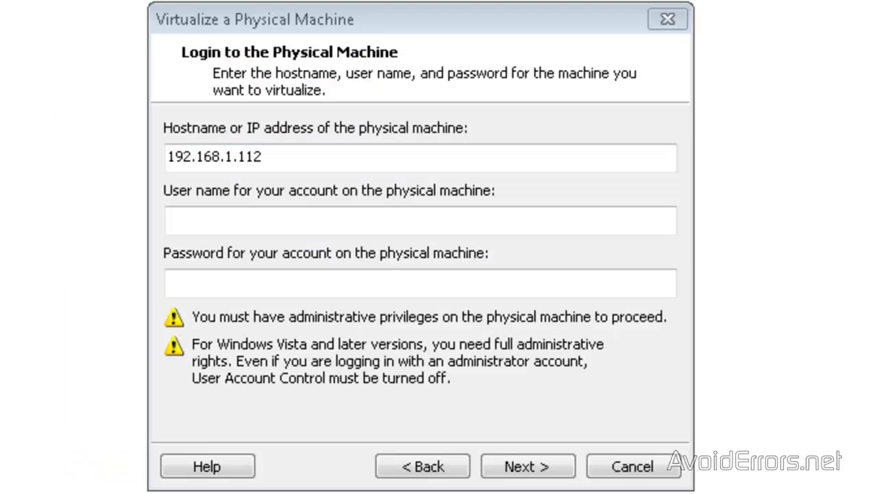
# Log in to the physical machine with user name Windows-7 and the account password
pyautogui.click(198, 221)
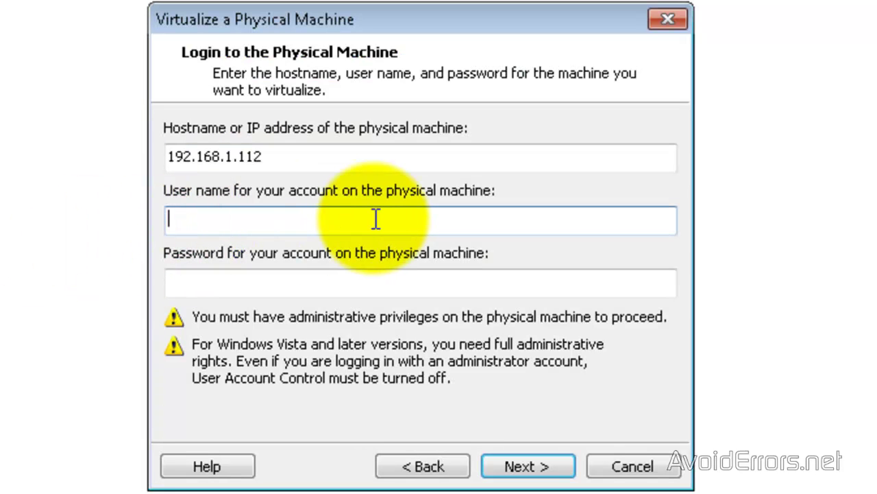
pyautogui.write('Windows-')
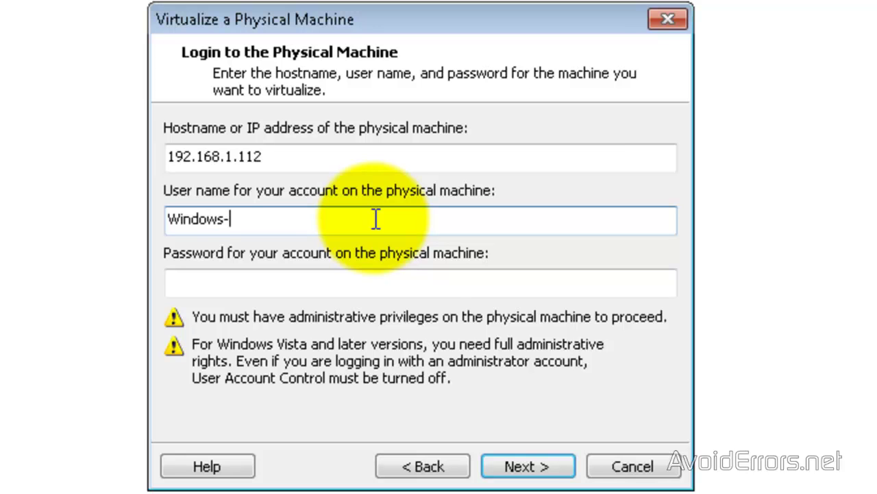
pyautogui.write('7')
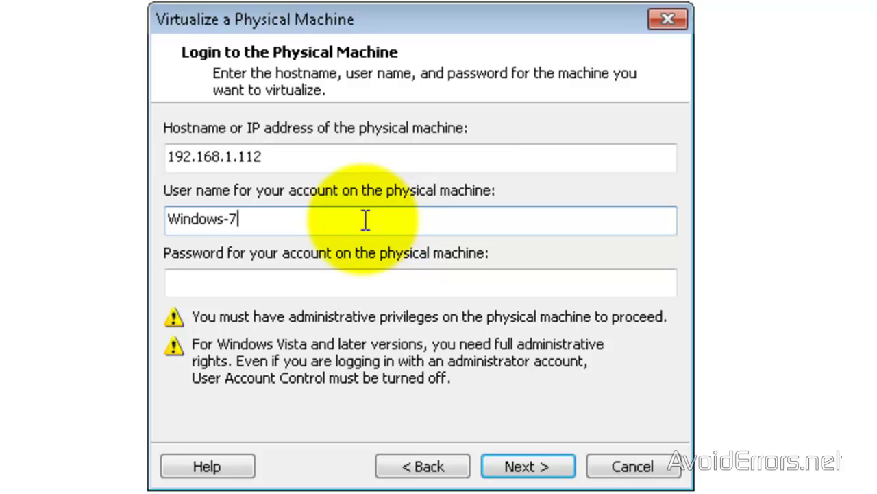
pyautogui.click(236, 282)
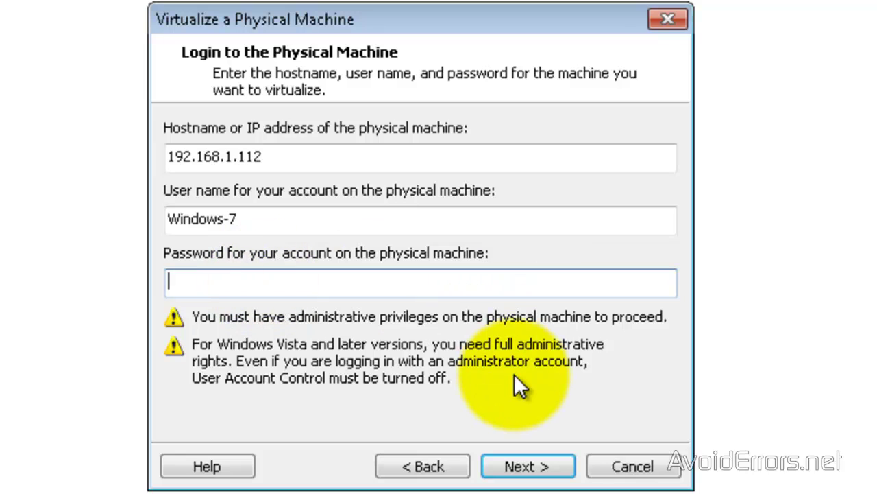
pyautogui.write('*******')
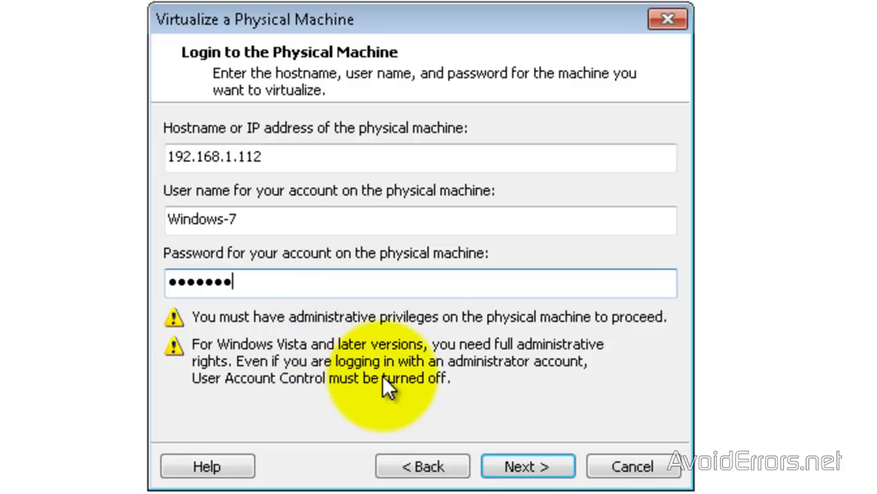
pyautogui.click(511, 465)
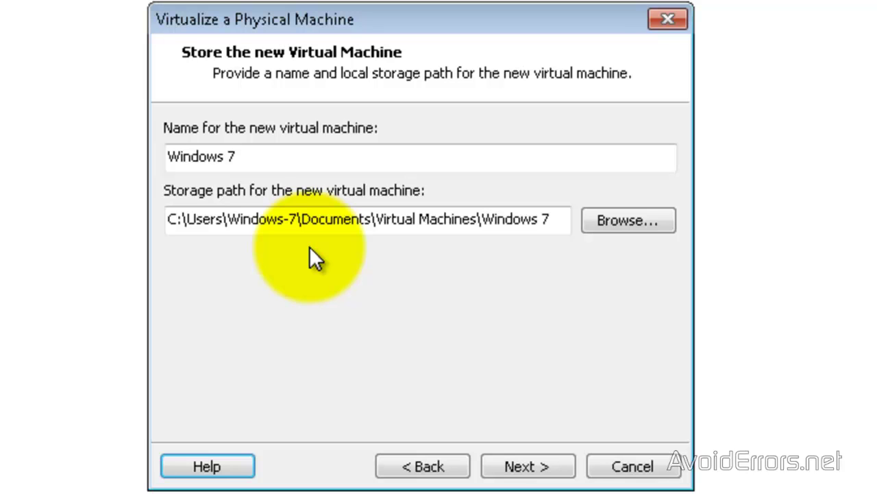
# Change the Windows 7 virtual machine's storage location to F:\VMware
pyautogui.click(639, 220)
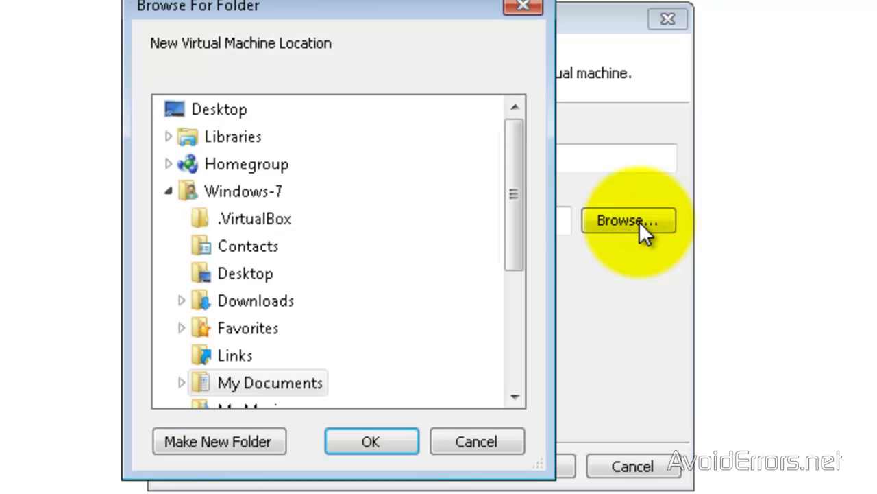
pyautogui.click(168, 191)
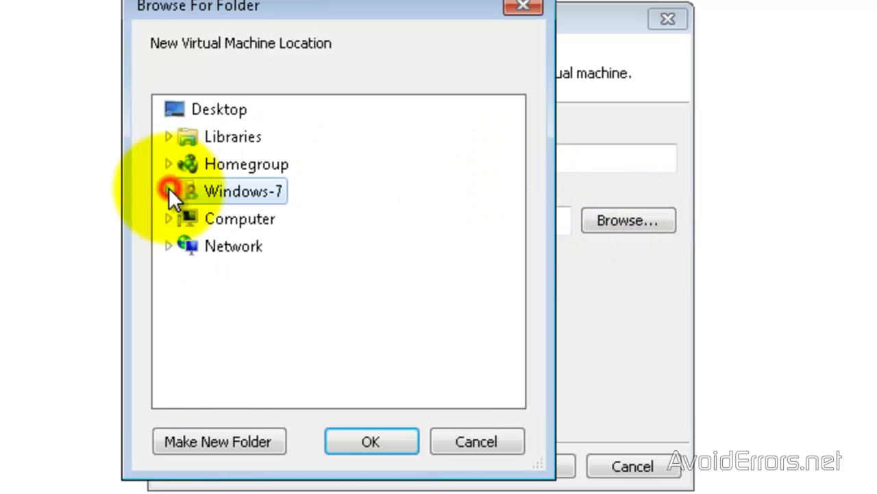
pyautogui.click(168, 218)
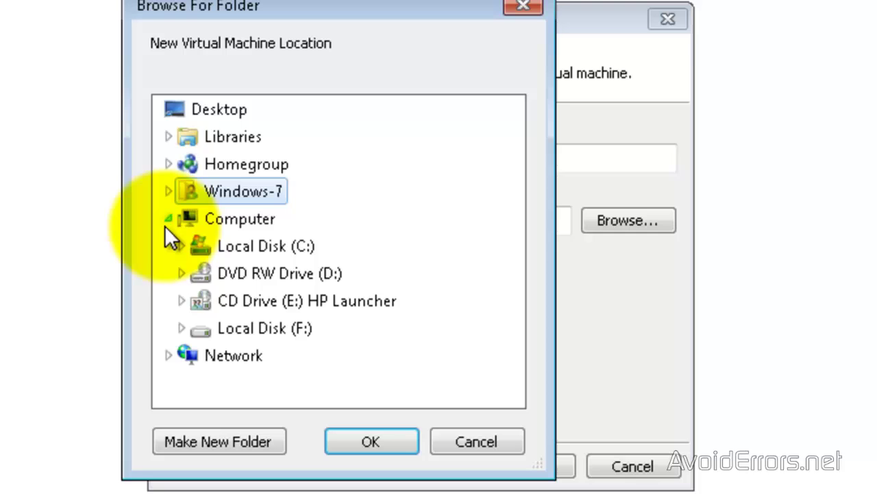
pyautogui.click(182, 329)
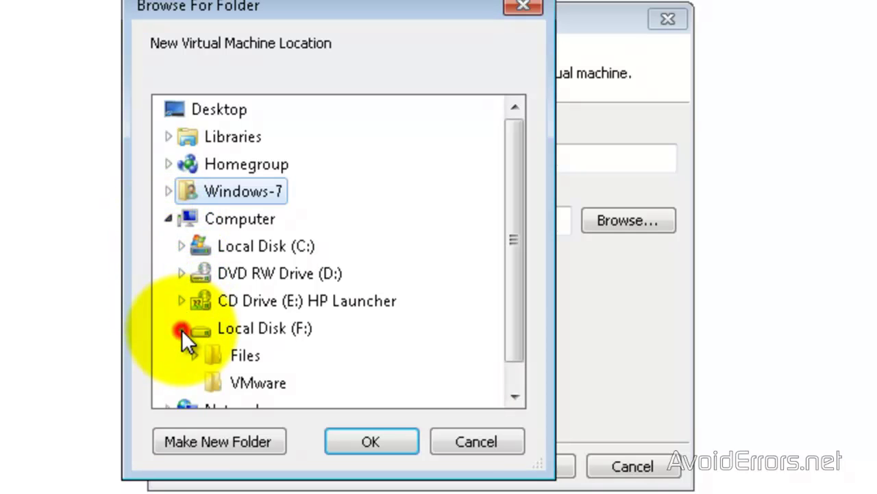
pyautogui.click(244, 386)
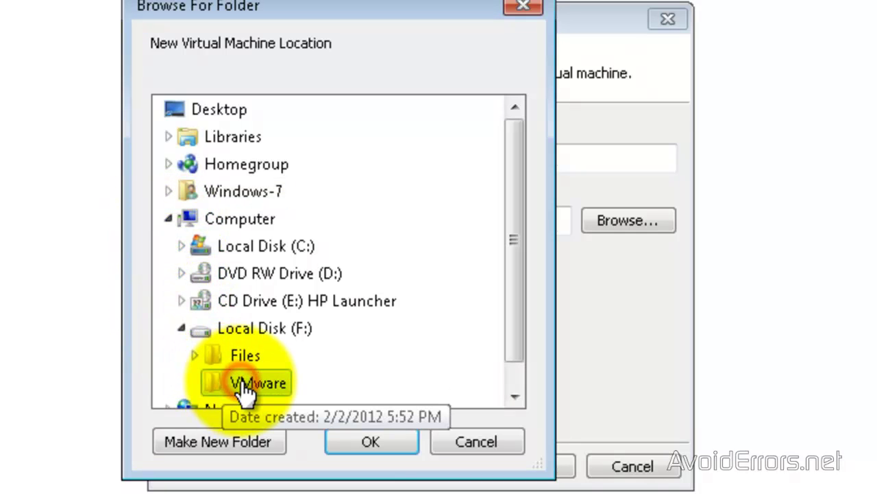
pyautogui.click(369, 443)
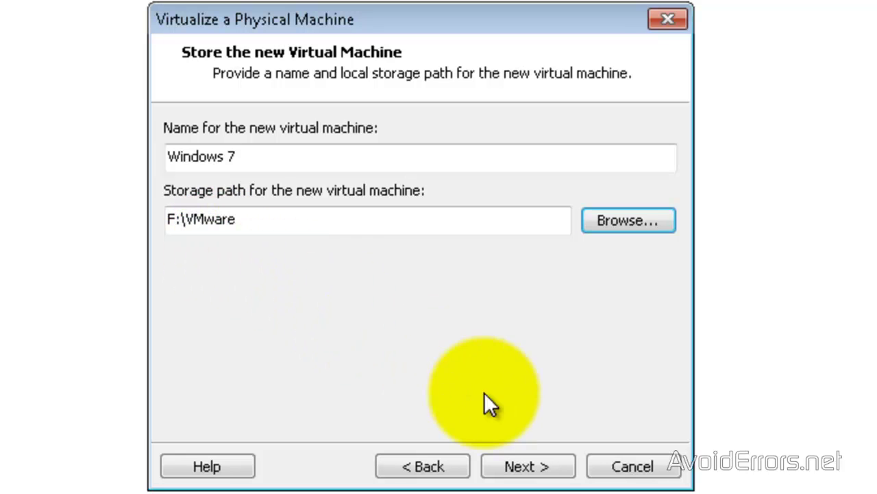
# Enter local account user name Windows-7 and its password, then start the conversion
pyautogui.click(521, 463)
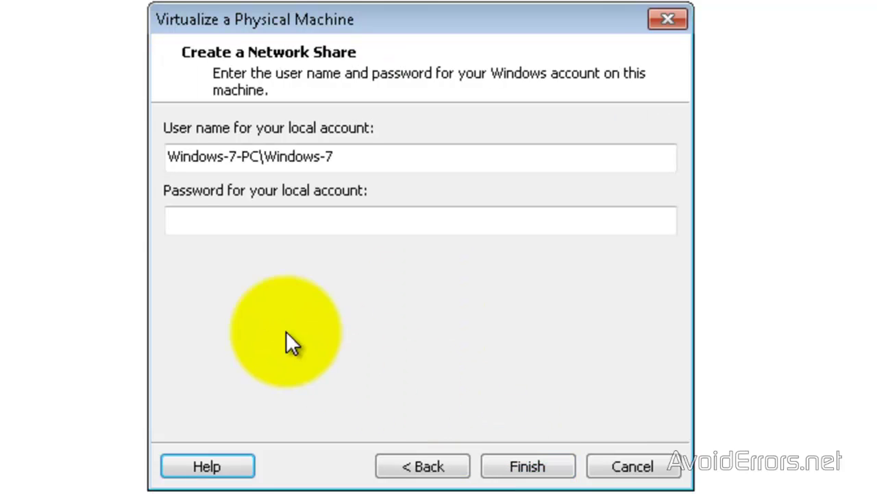
pyautogui.moveTo(344, 157); pyautogui.dragTo(141, 161)
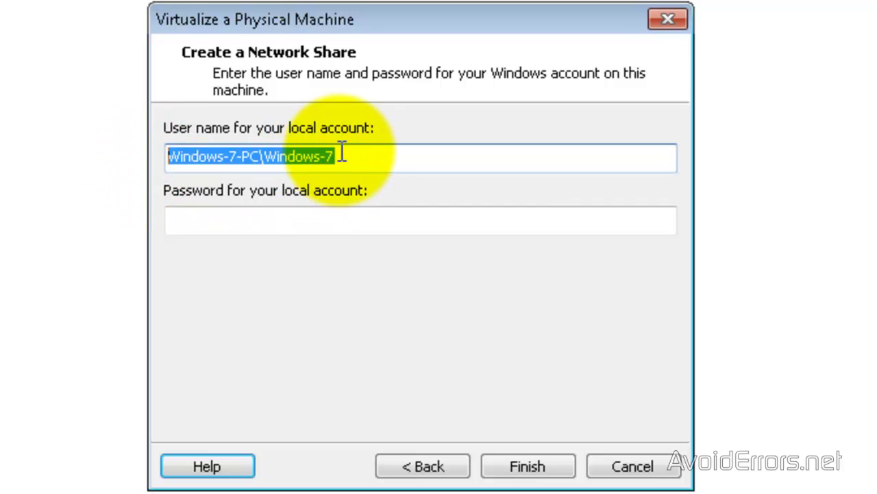
pyautogui.write('Windows-7')
pyautogui.click(279, 218)
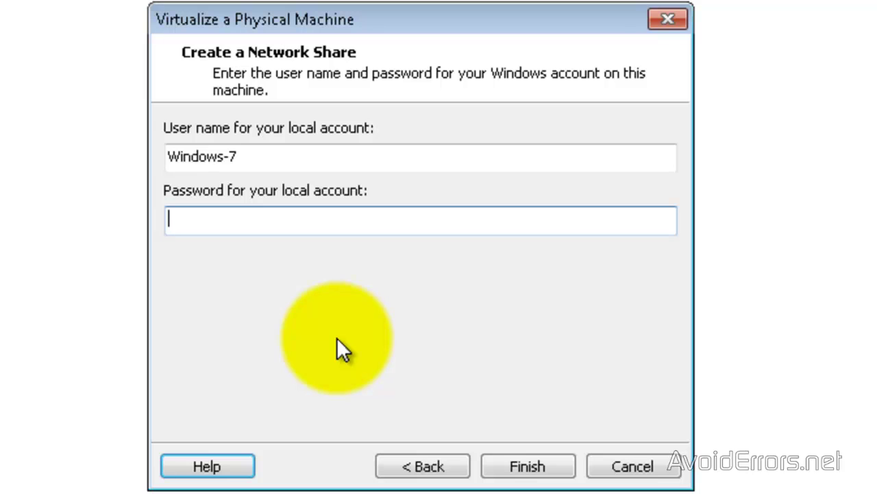
pyautogui.write('passwor')
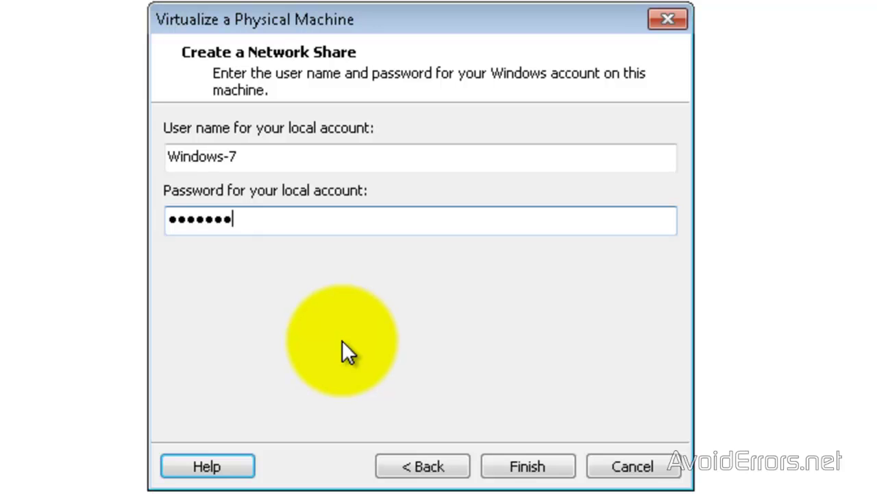
pyautogui.click(503, 466)
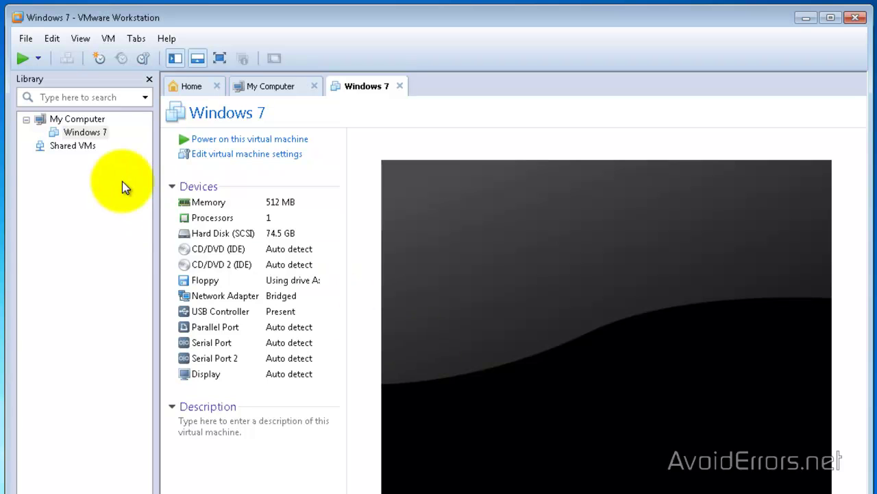
# Power on the Windows 7 virtual machine, log in with its password, and give it input focus
pyautogui.click(83, 133)
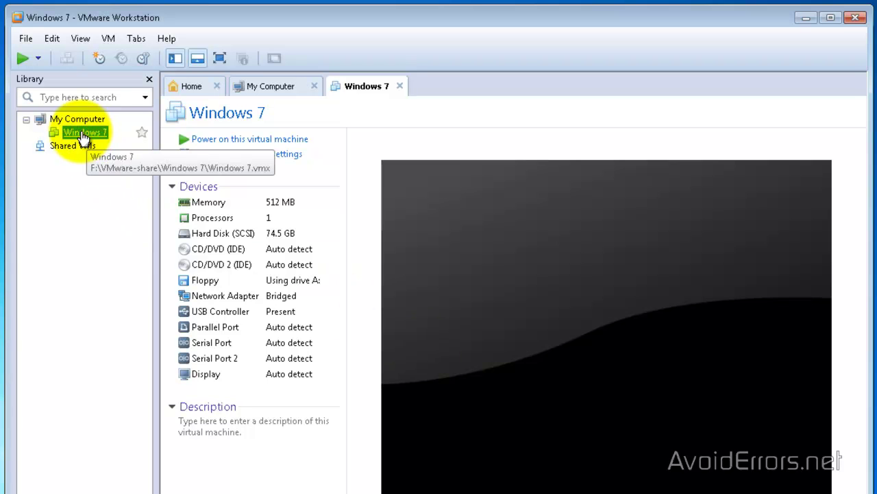
pyautogui.click(22, 61)
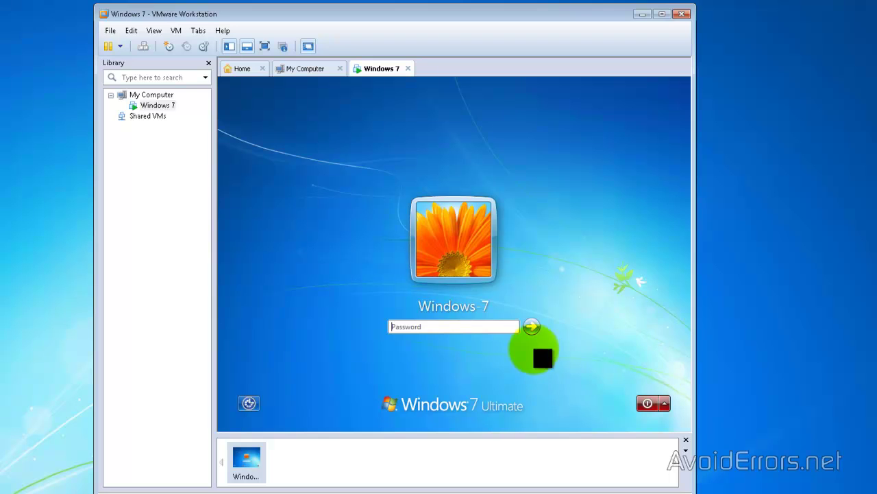
pyautogui.click(501, 322)
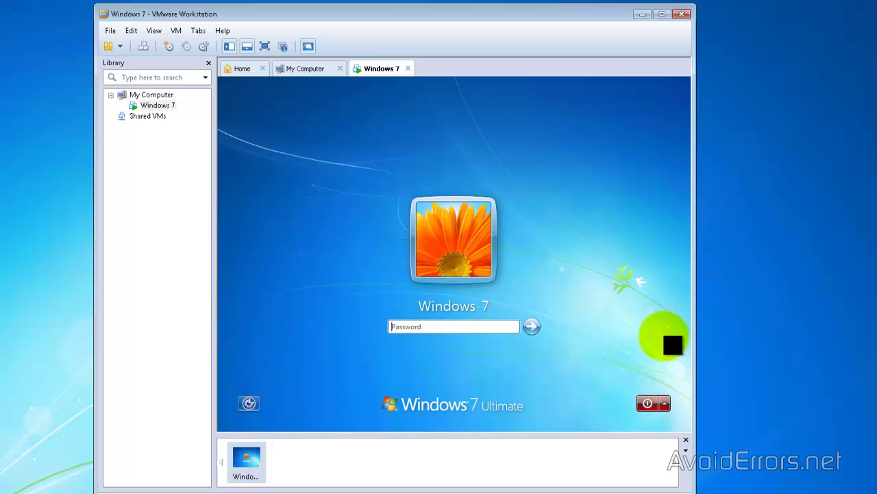
pyautogui.write('****')
pyautogui.press('Return')
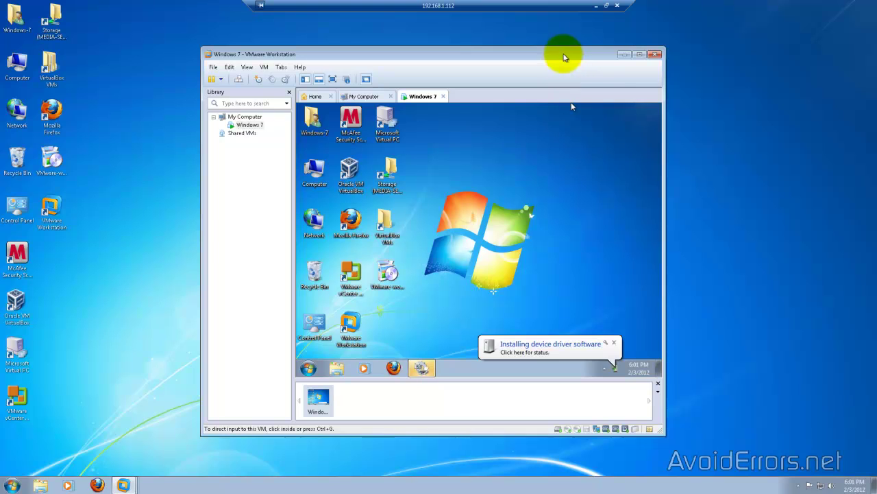
pyautogui.moveTo(554, 48); pyautogui.dragTo(428, 17)
pyautogui.click(444, 70)
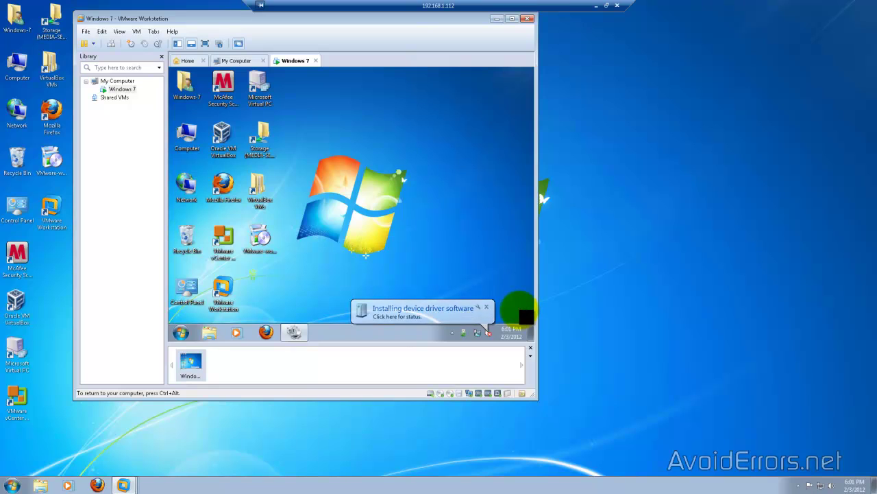